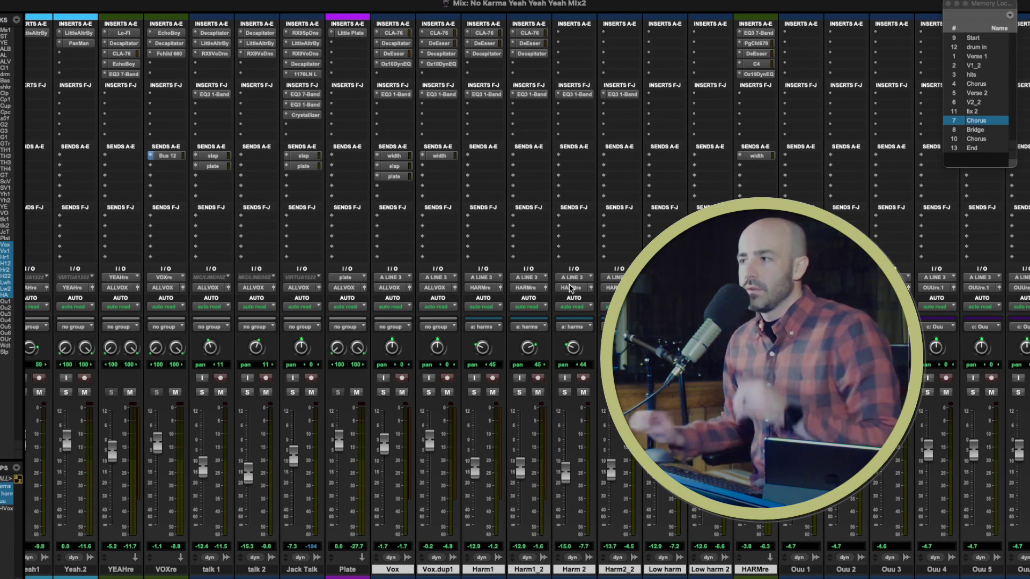
- Add a pre-fader send from the Vox track to Bus 13 (Mono)
left_click(430, 572)
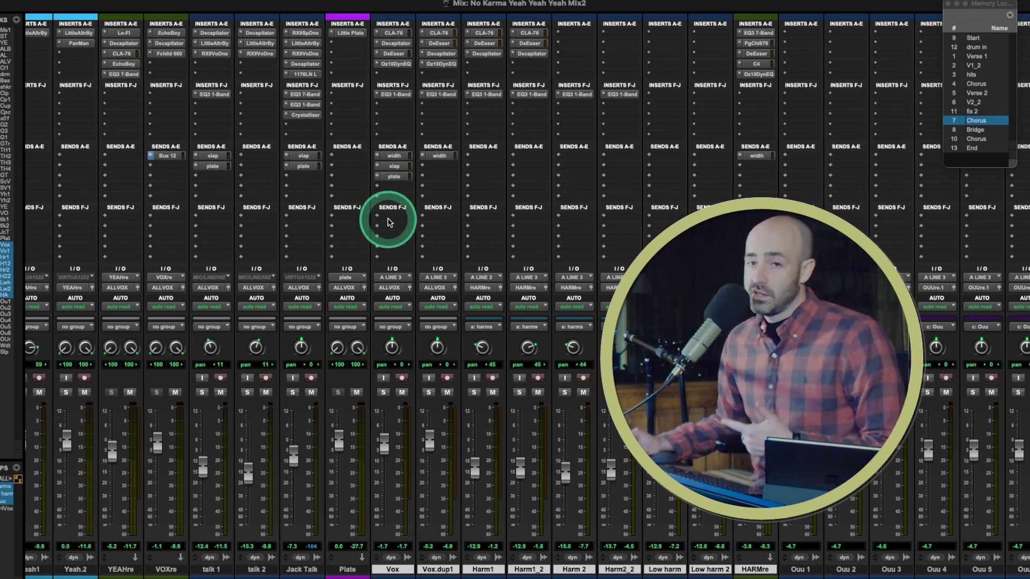
left_click(390, 222)
mouse_move(397, 226)
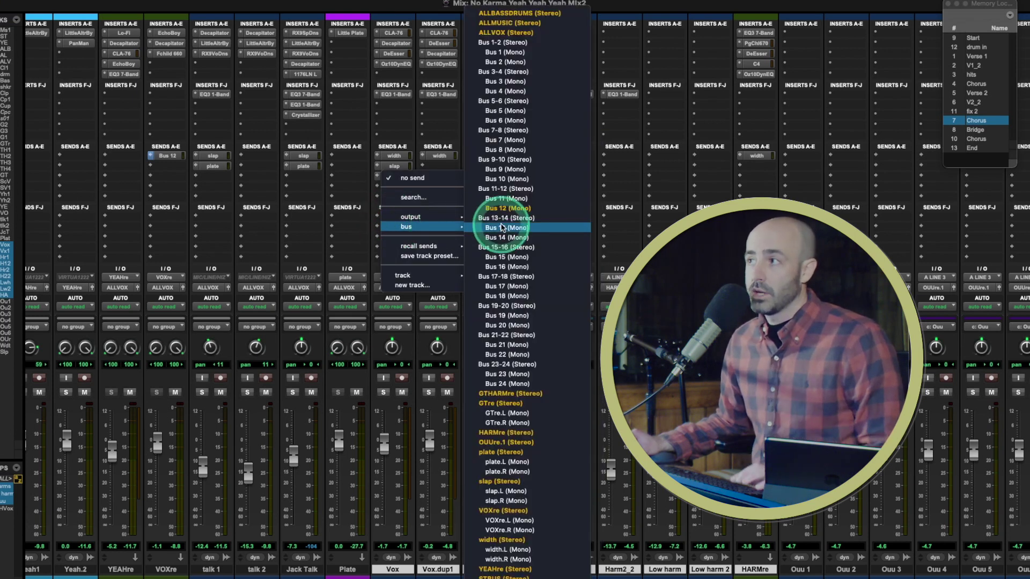
left_click(504, 227)
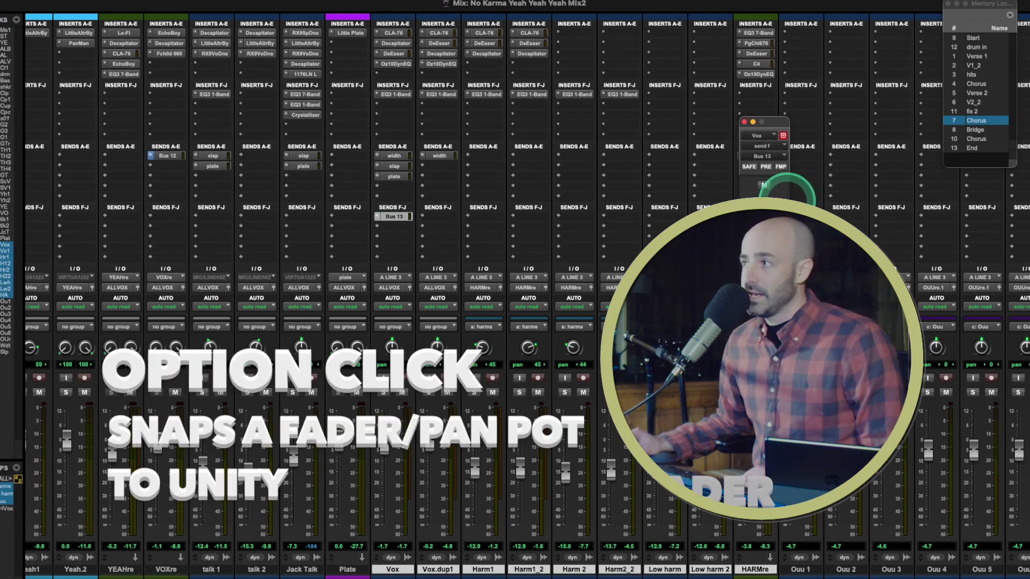
left_click(766, 167)
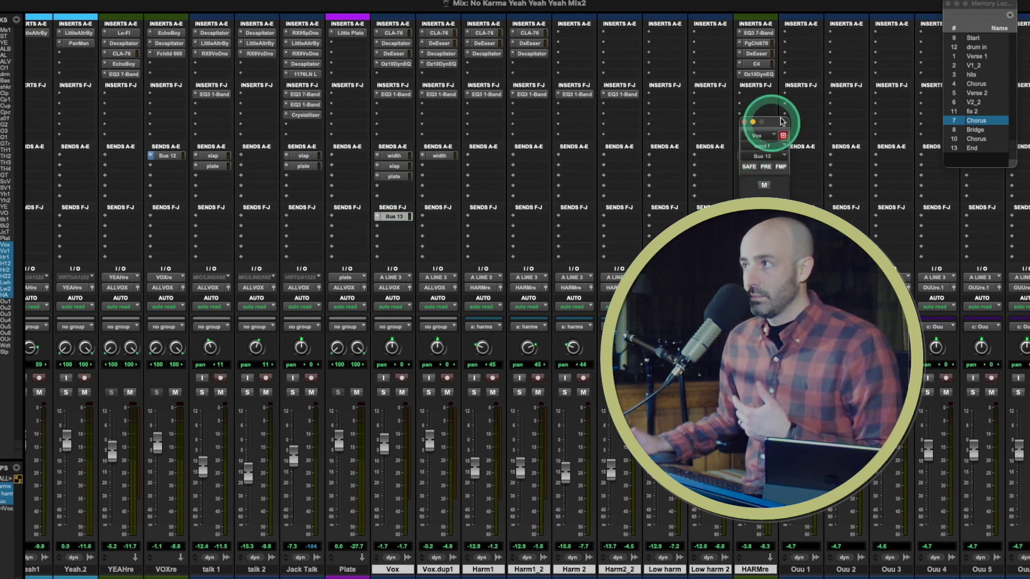
- Pull the Vox fader down to about -39.8 dB, keeping the Bus 13 send pre-fader
left_click_drag(782, 121, 458, 214)
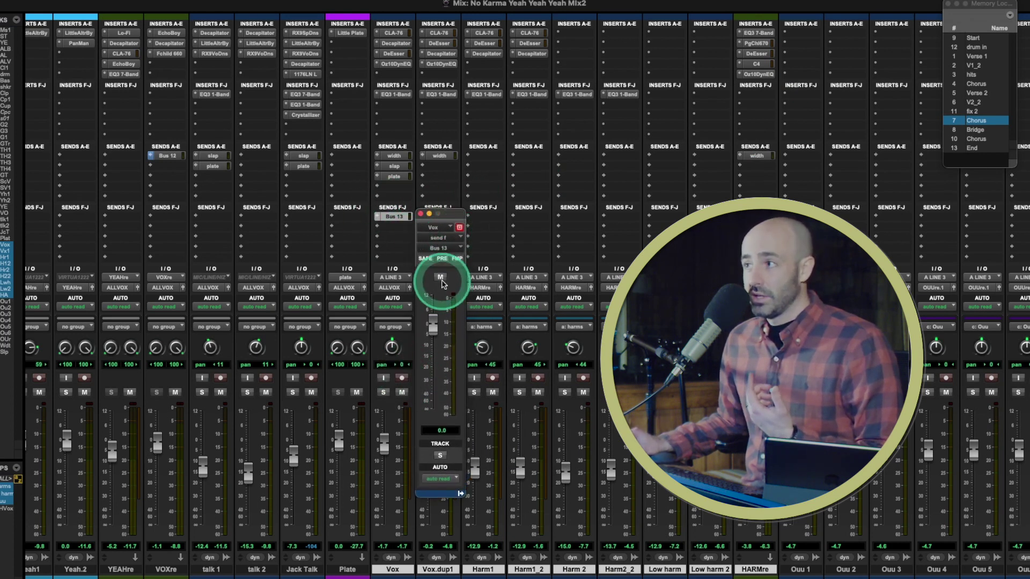
left_click_drag(384, 448, 384, 509)
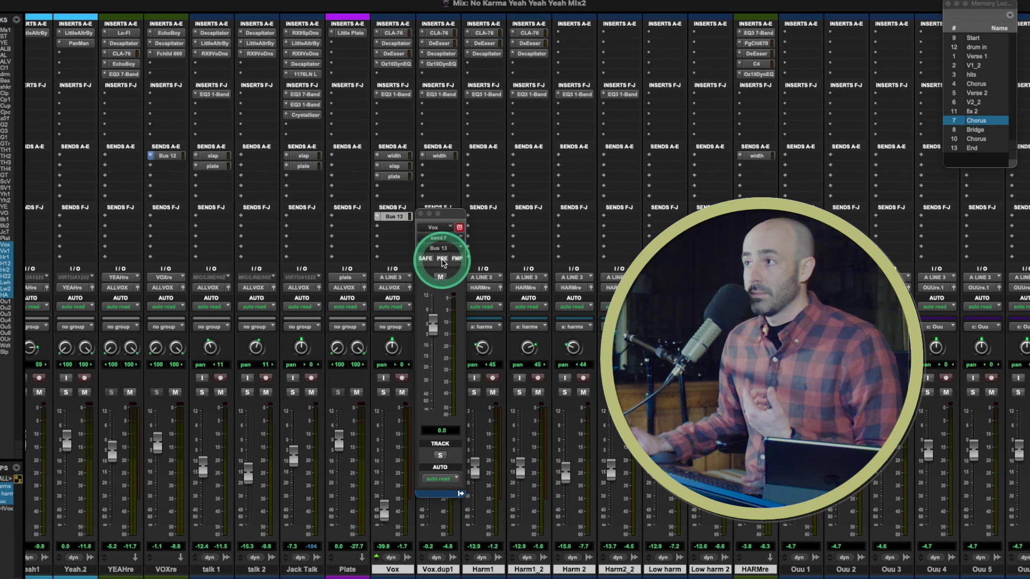
left_click(442, 259)
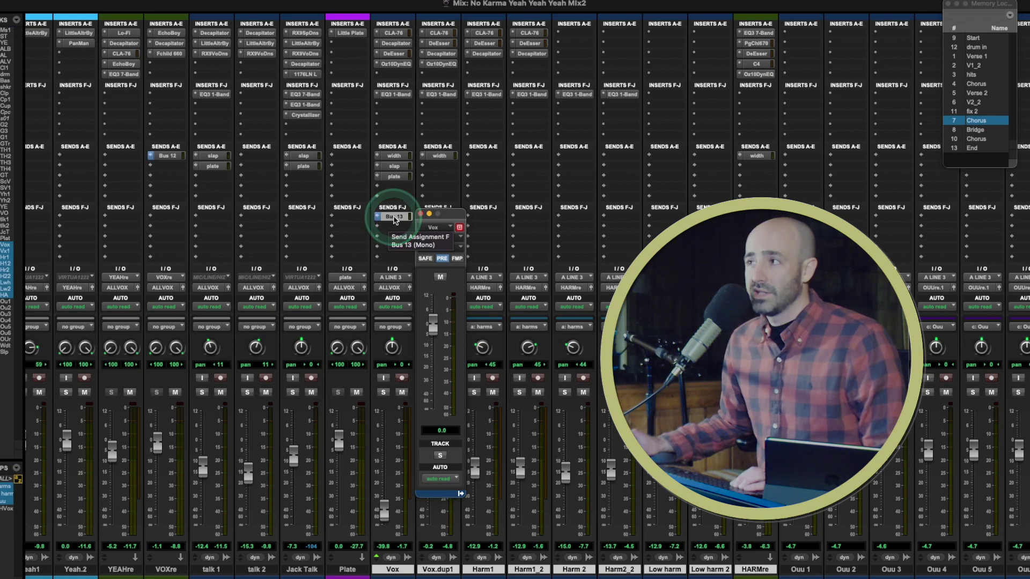
- Rename the Bus 13 send bus to CHKey
right_click(394, 217)
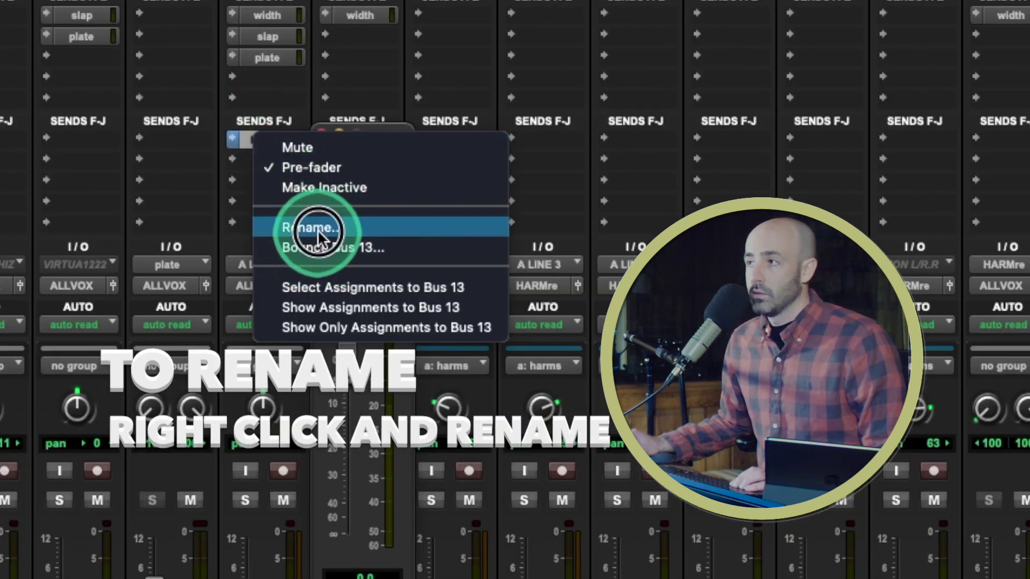
left_click(318, 228)
type("cH")
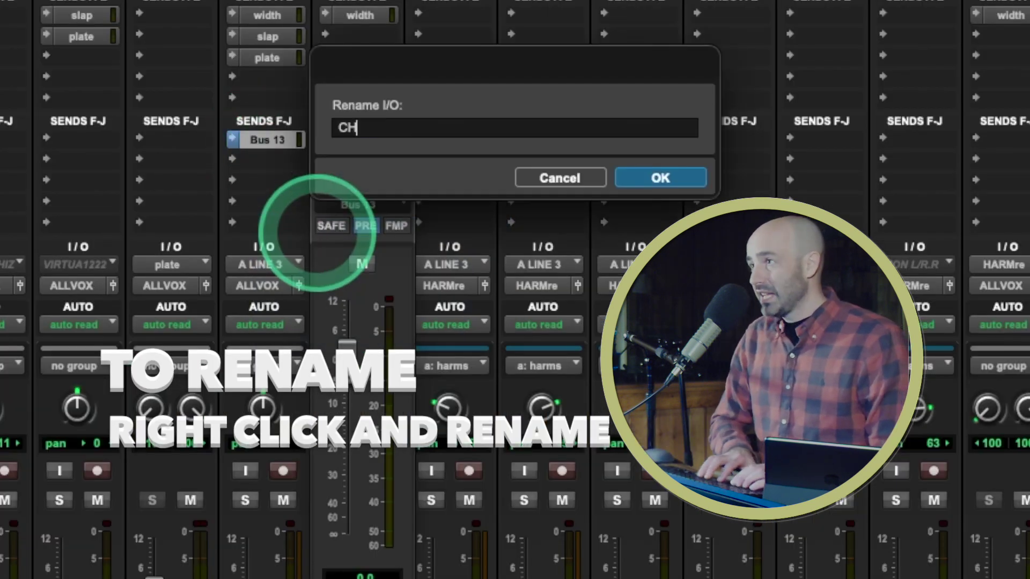
type("Key")
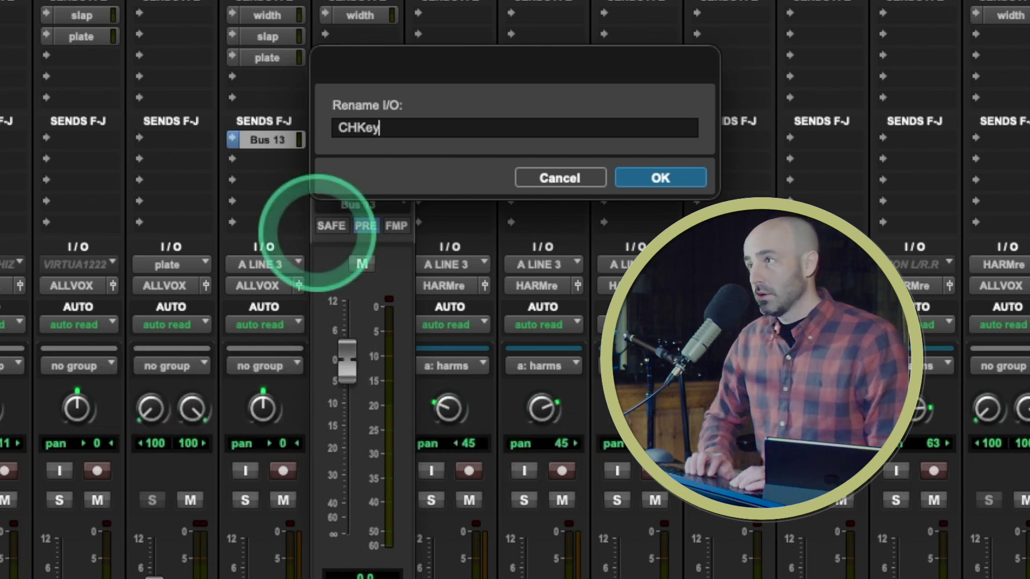
key("Return")
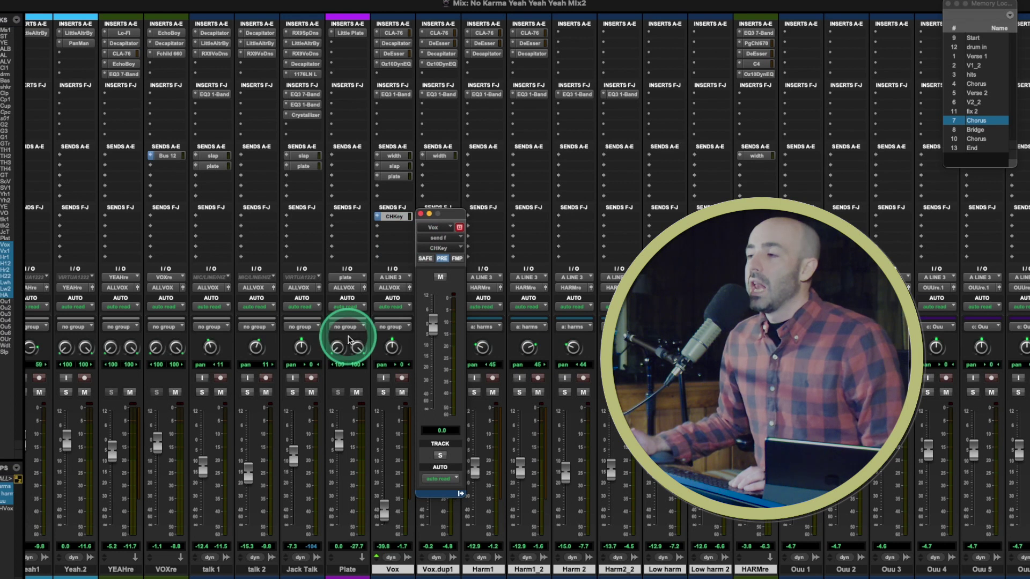
- Mute ALLVOX and the ALBASDRU drum bus, start playback, then unmute both
scroll(349, 339, "left", 10)
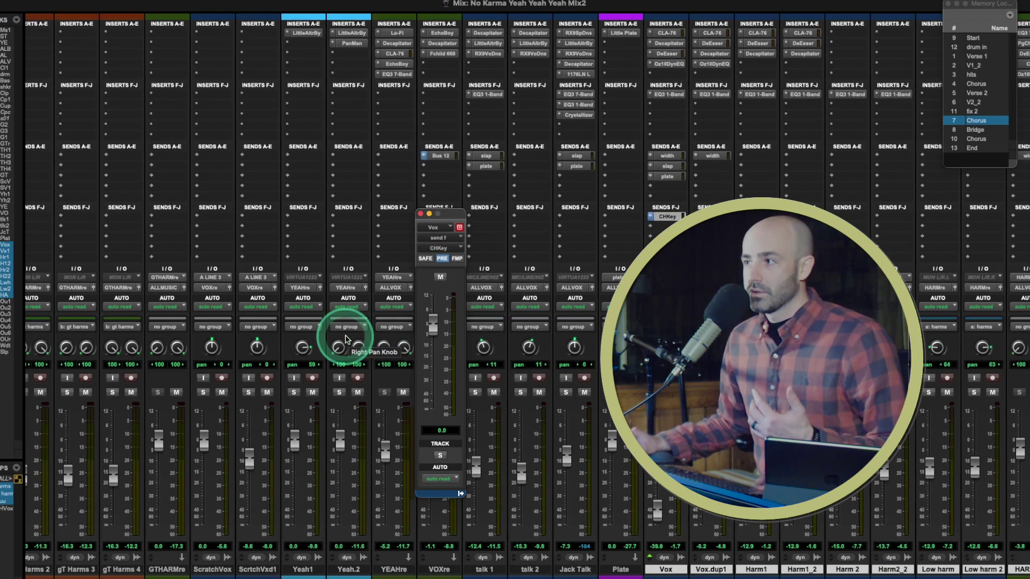
left_click(284, 392)
left_click(193, 392)
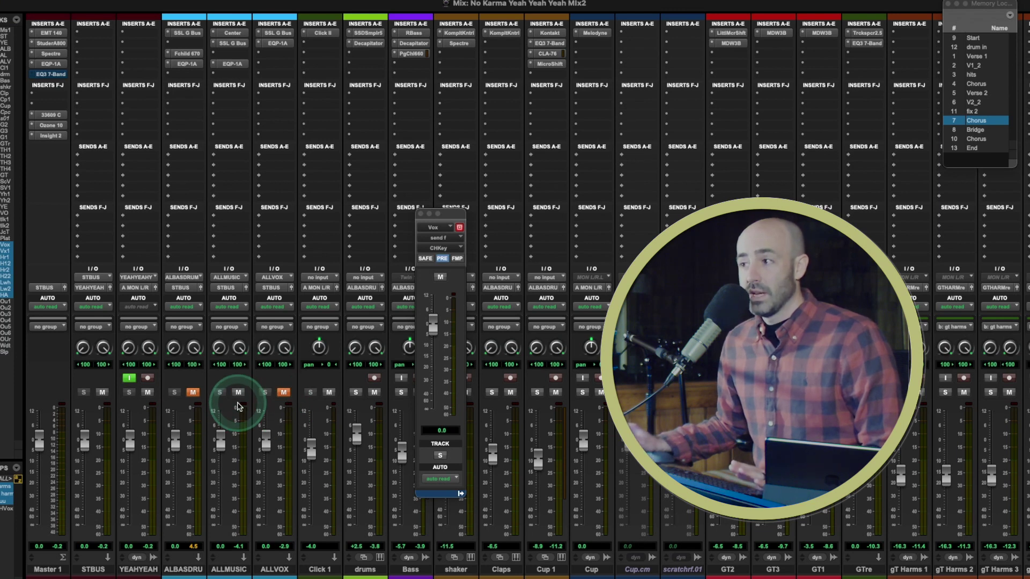
key("space")
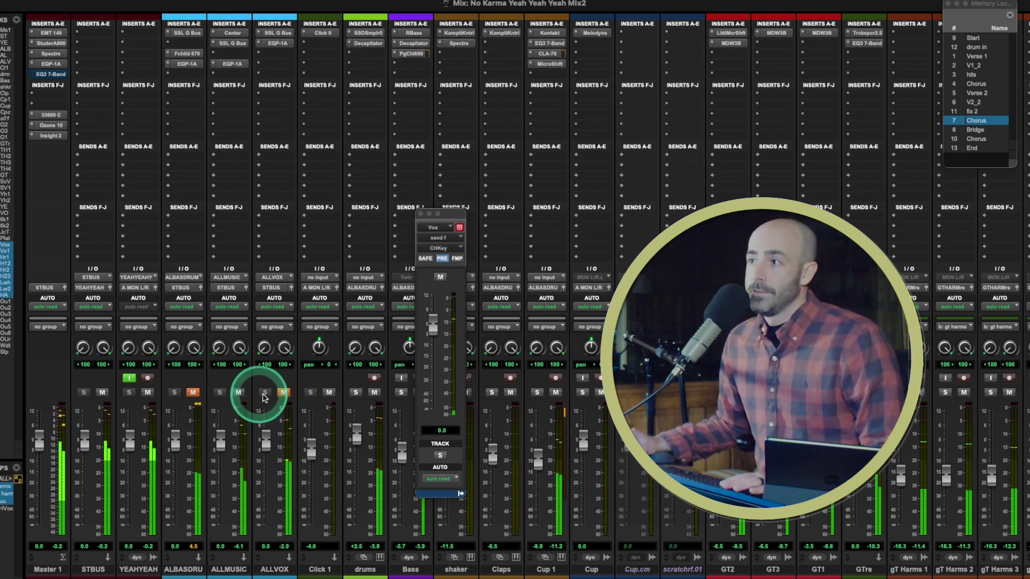
left_click(284, 392)
left_click(192, 394)
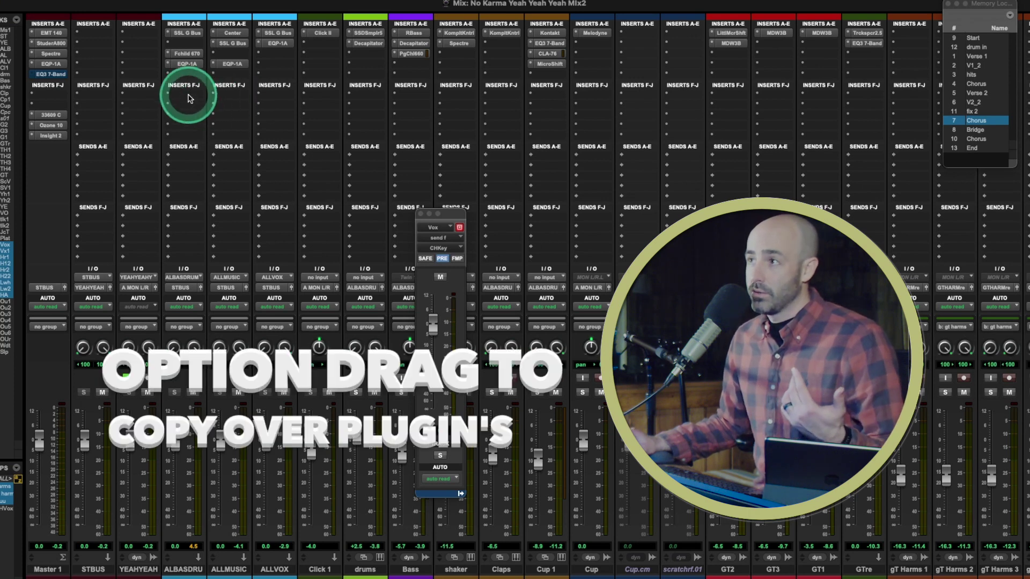
left_click(232, 95)
- Insert a Dyn3 Compressor/Limiter on ALLMUSIC by searching plug-ins for 'dyn'
type("cmp")
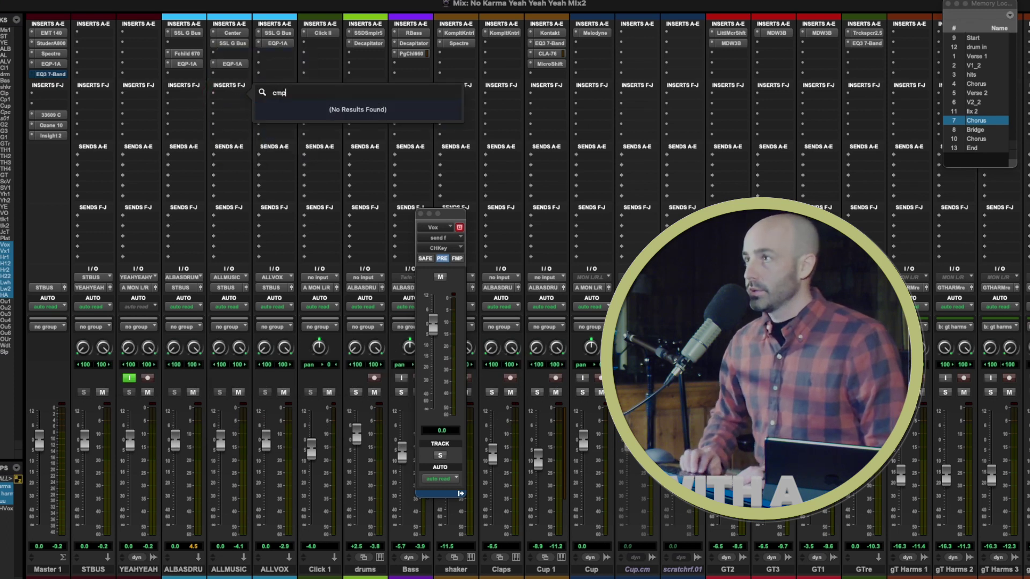
key("BackSpace")
key("BackSpace")
key("BackSpace")
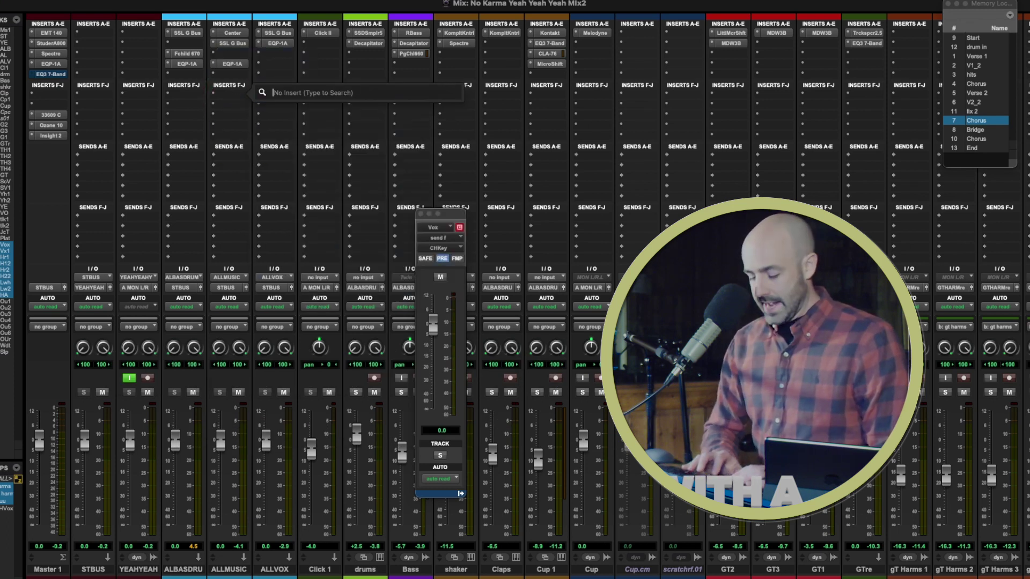
type("dyn")
key("Return")
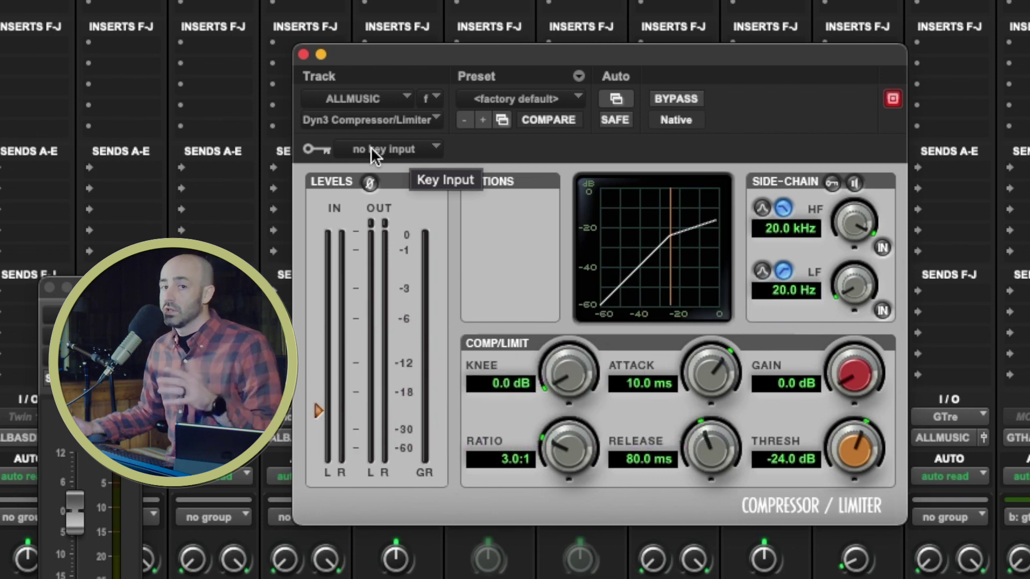
- Set the Dyn3 compressor's key input to the CHKey (Mono) bus
left_click(391, 153)
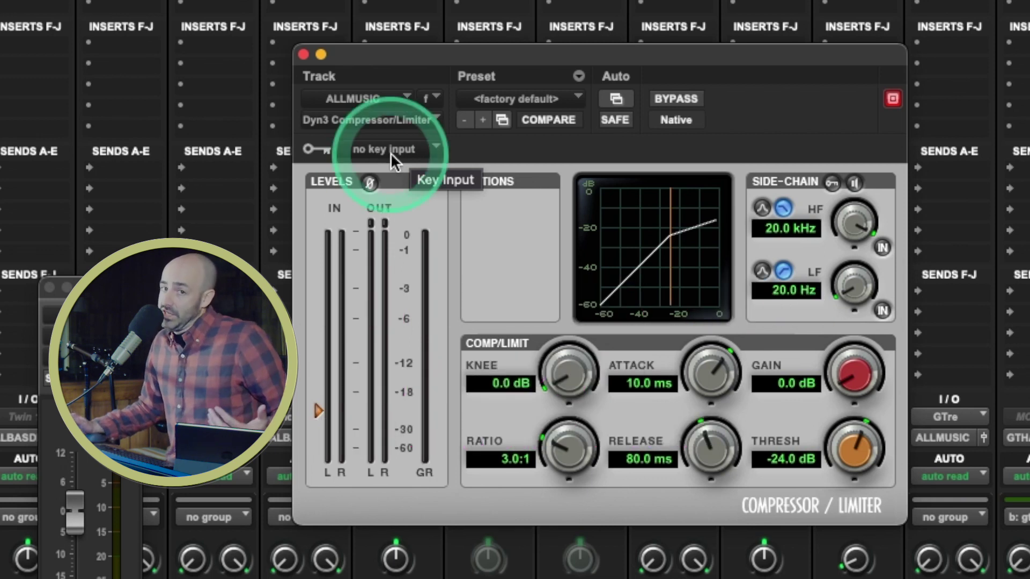
left_click(391, 153)
mouse_move(391, 152)
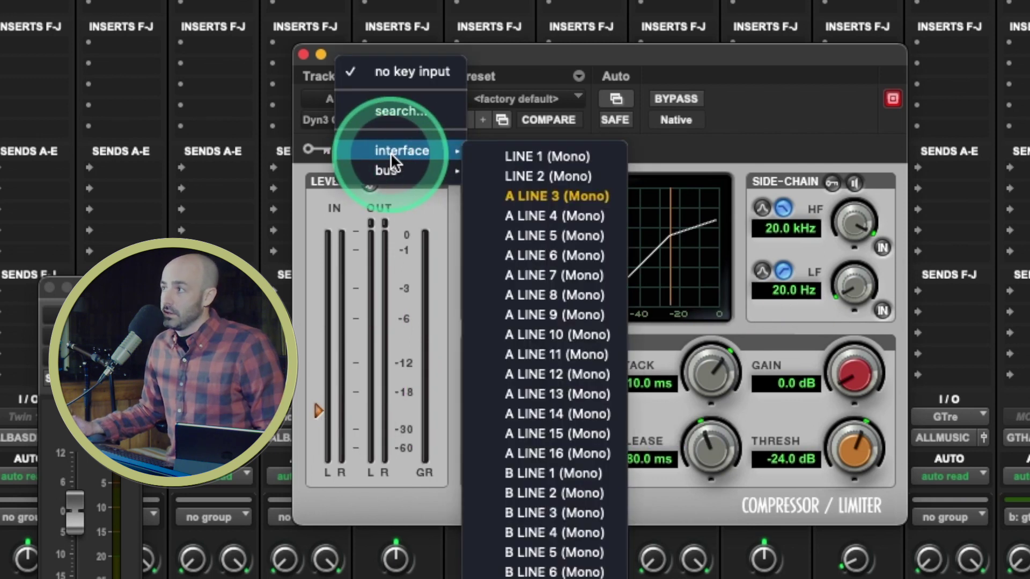
left_click(582, 199)
left_click_drag(581, 199, 511, 415)
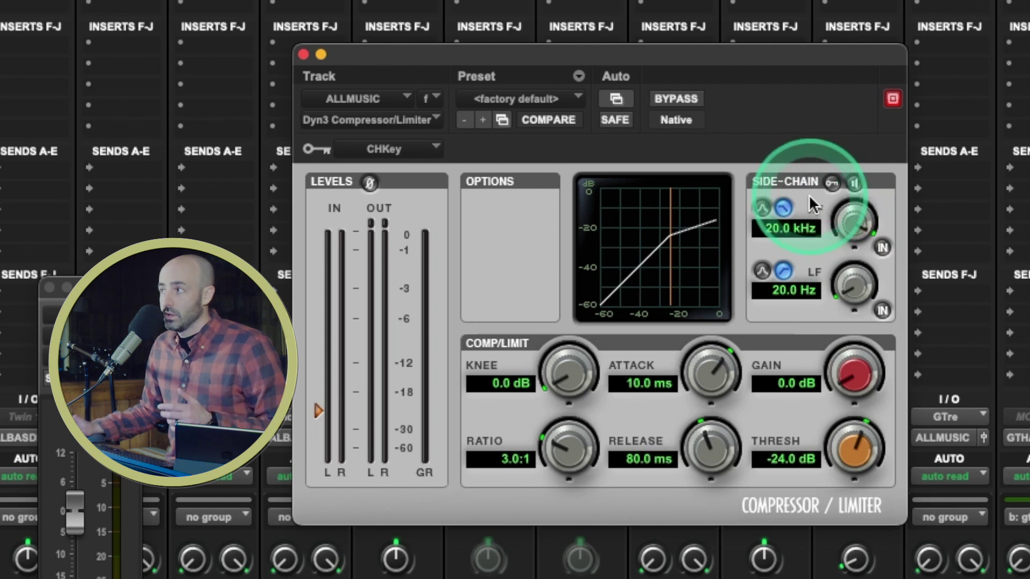
- Enable the external key, set attack 38.2 us, release 9.0 ms, ratio 2.0:1, then play
left_click(832, 183)
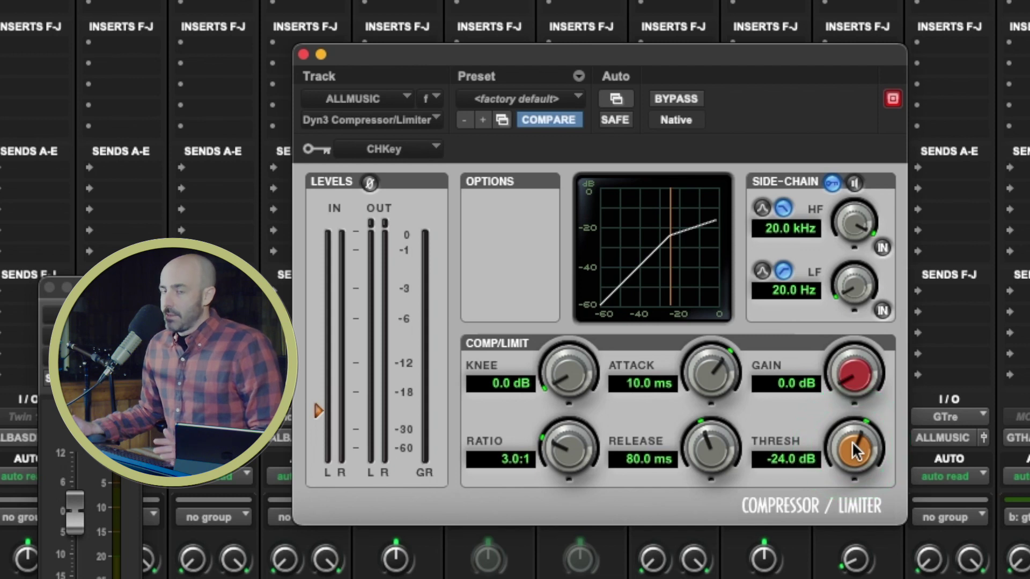
left_click_drag(721, 382, 694, 497)
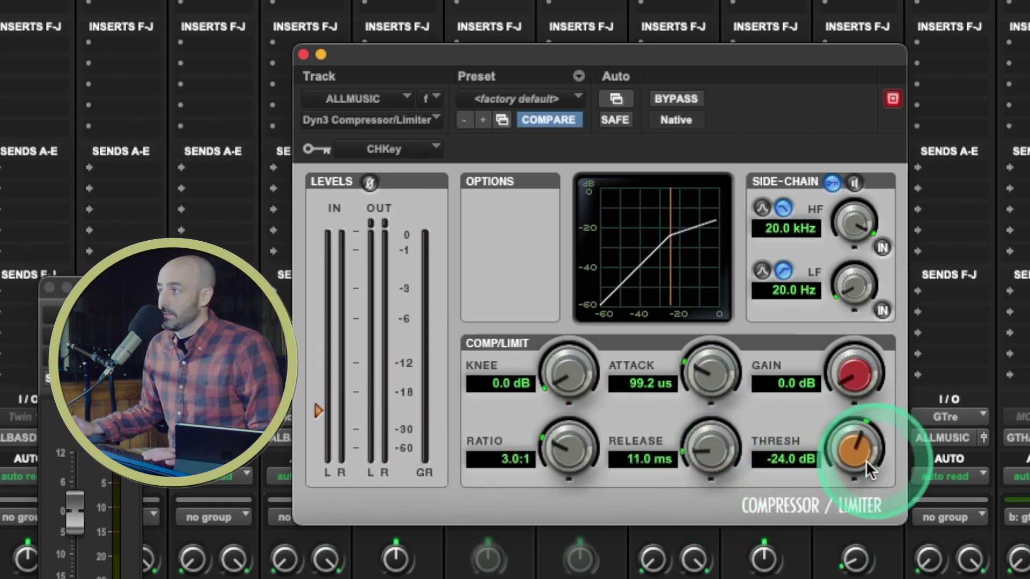
left_click_drag(713, 456, 720, 376)
left_click_drag(720, 375, 731, 300)
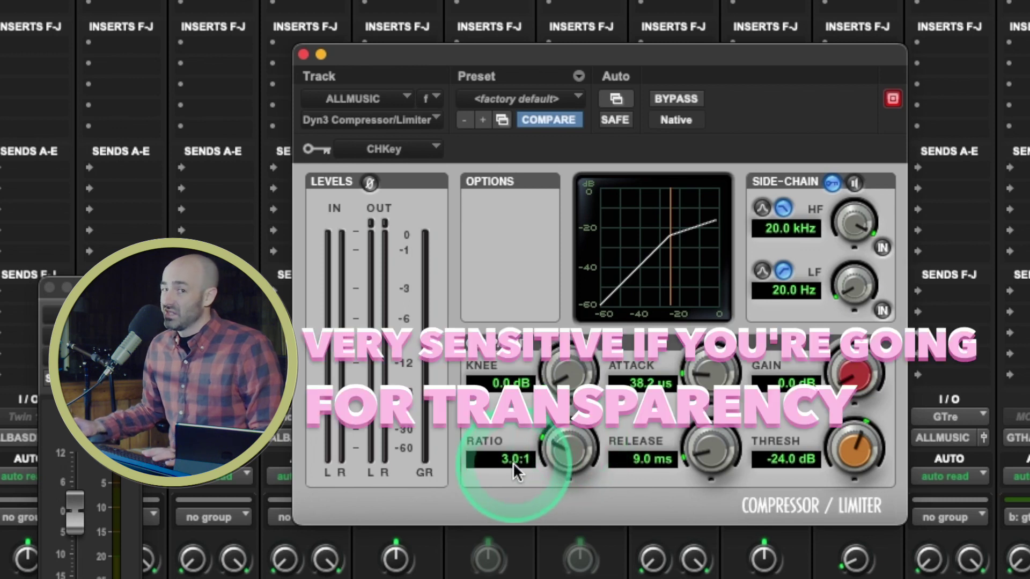
left_click_drag(517, 464, 512, 487)
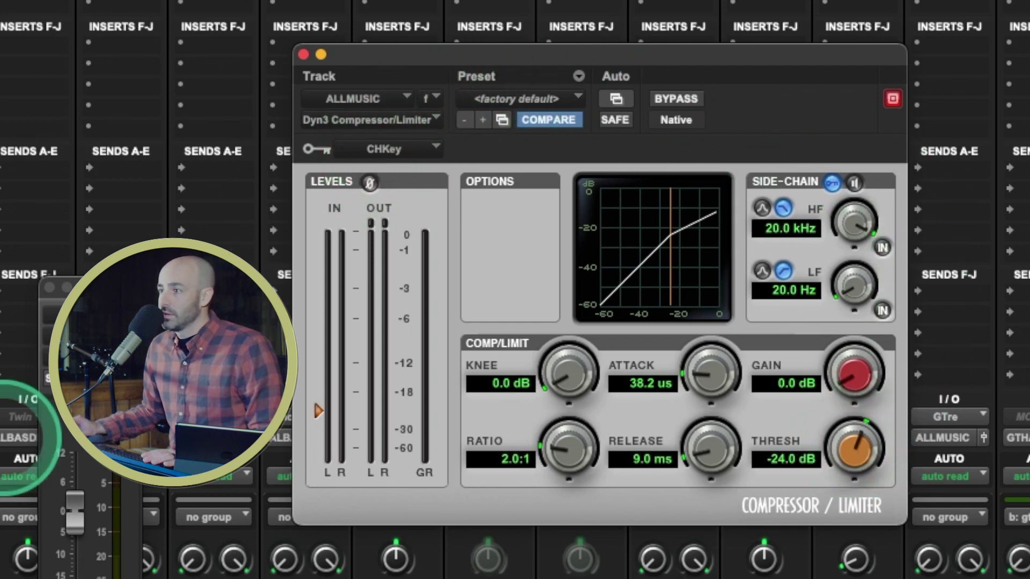
key("space")
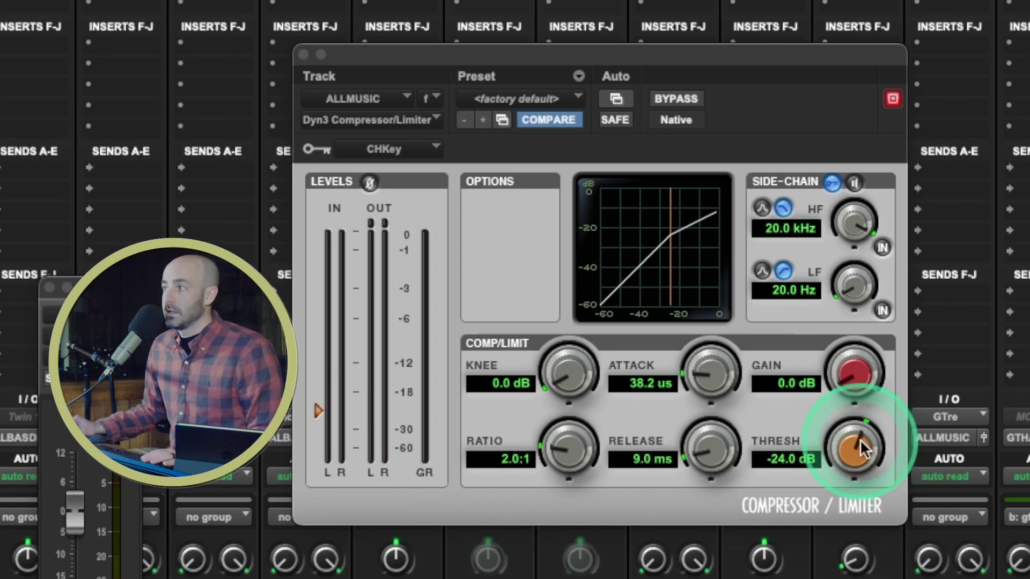
- Audition the threshold at -54.6 dB, settle it at -14.2 dB, and raise ALLMUSIC to +1.9 dB
left_click_drag(857, 441, 813, 480)
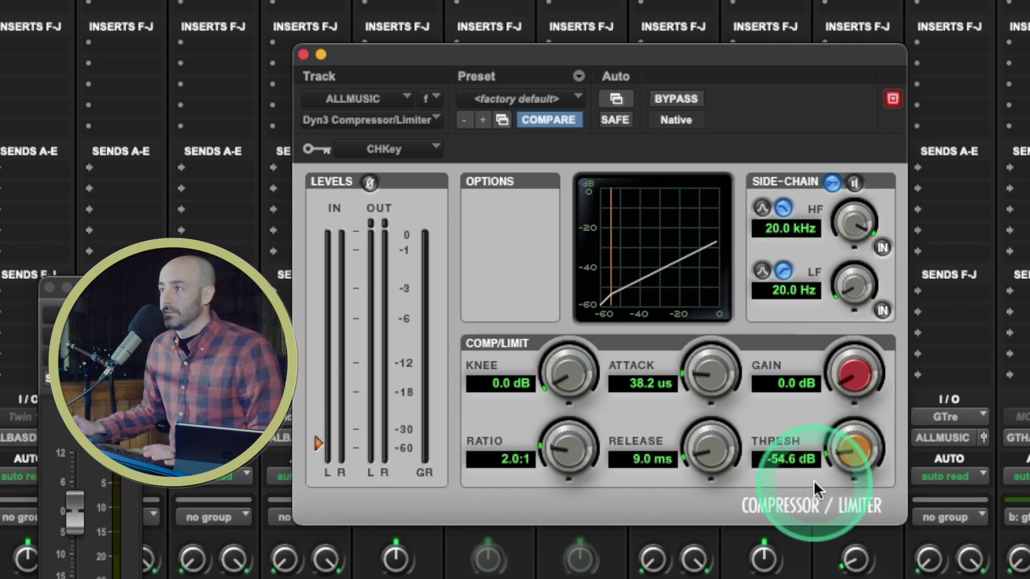
key("space")
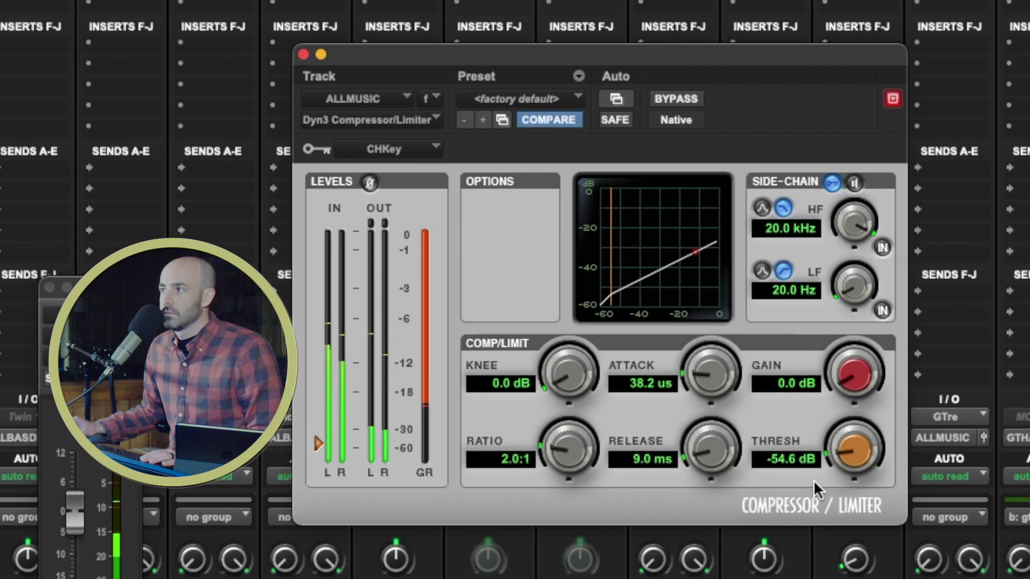
left_click(853, 461)
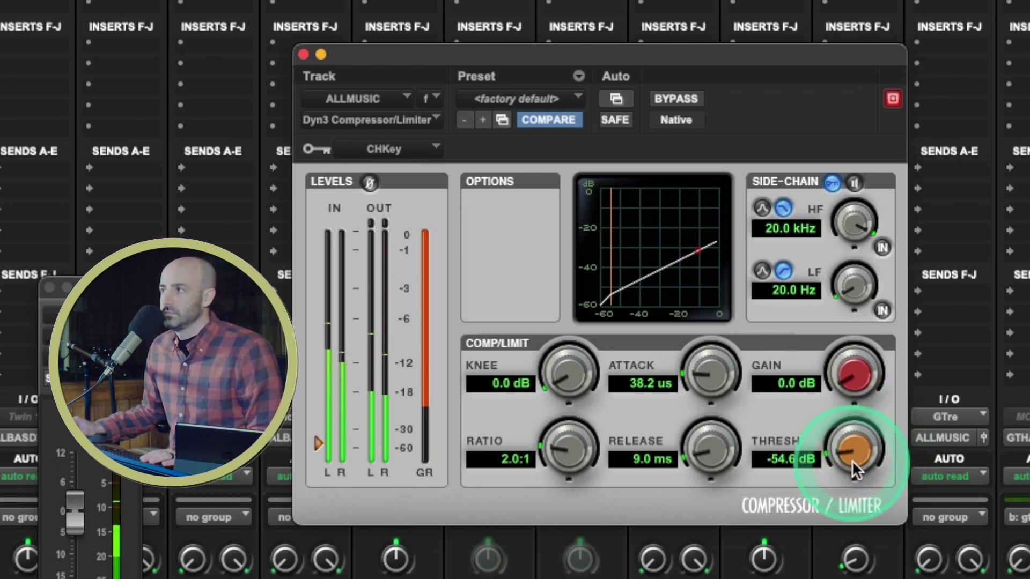
left_click_drag(857, 458, 867, 343)
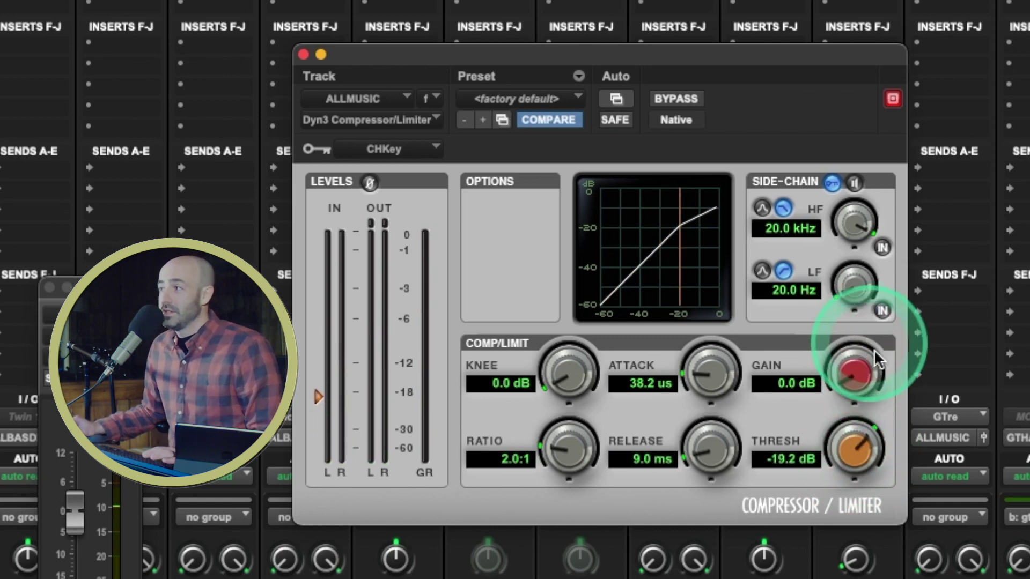
left_click_drag(860, 445, 858, 421)
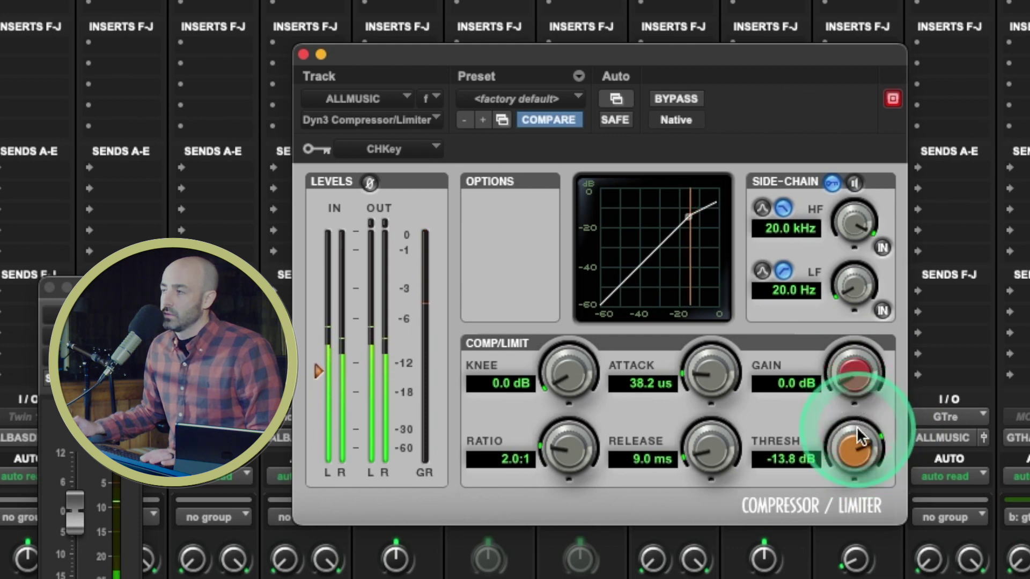
left_click_drag(860, 437, 860, 441)
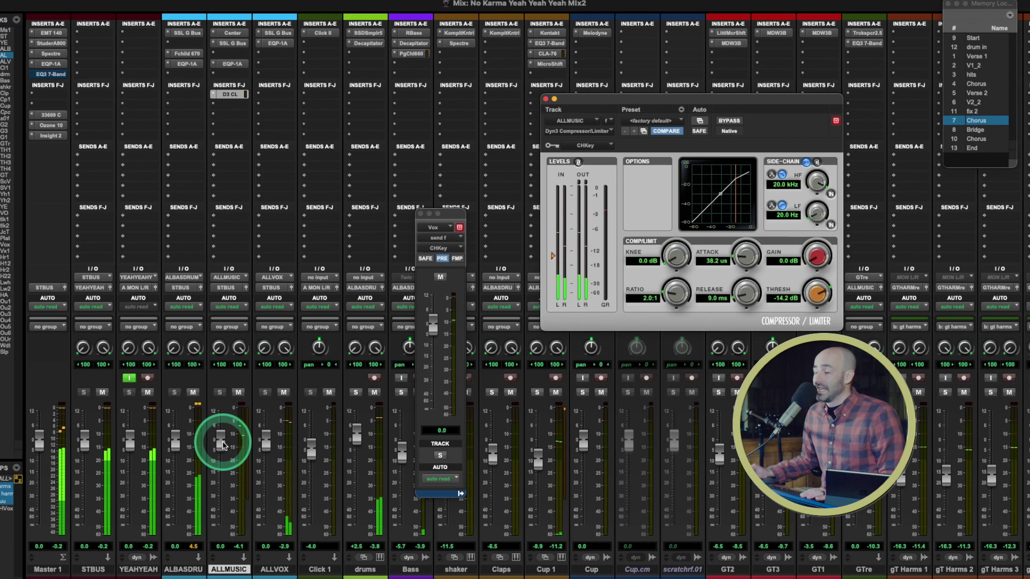
left_click_drag(223, 444, 224, 440)
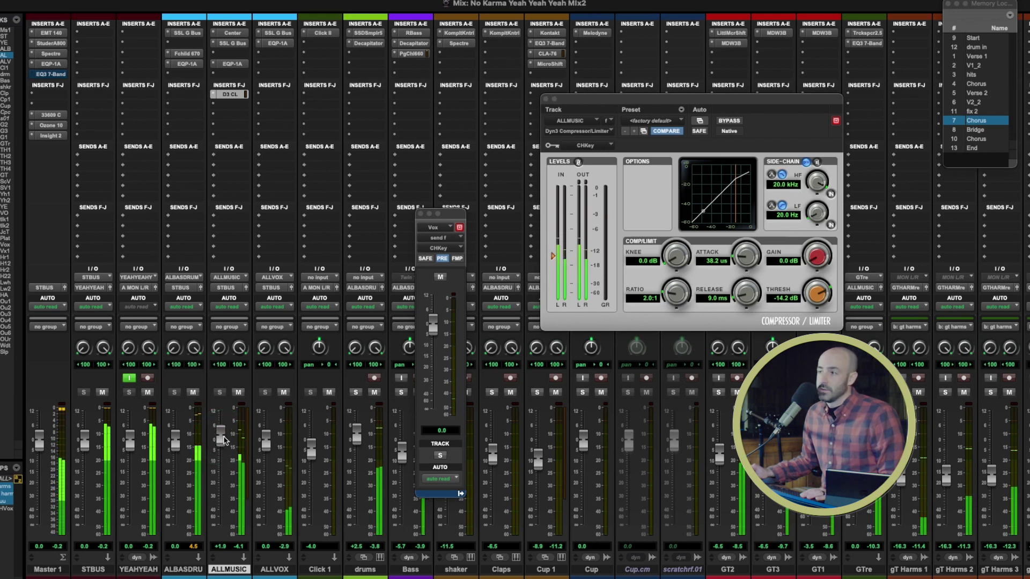
- Trim the ALLMUSIC fader to +1.6 dB and switch to the Edit window
left_click_drag(224, 440, 220, 438)
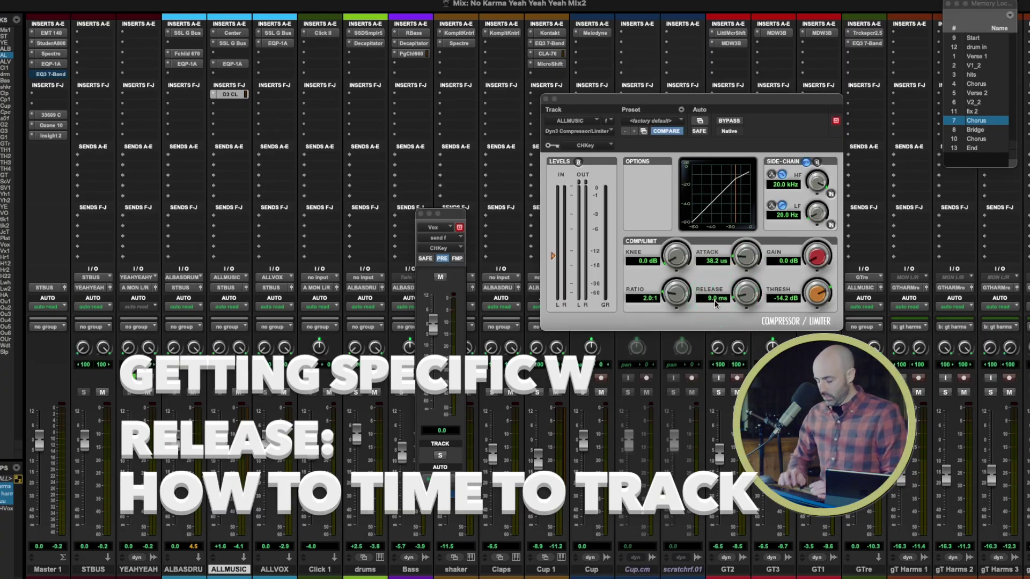
key("super+equal")
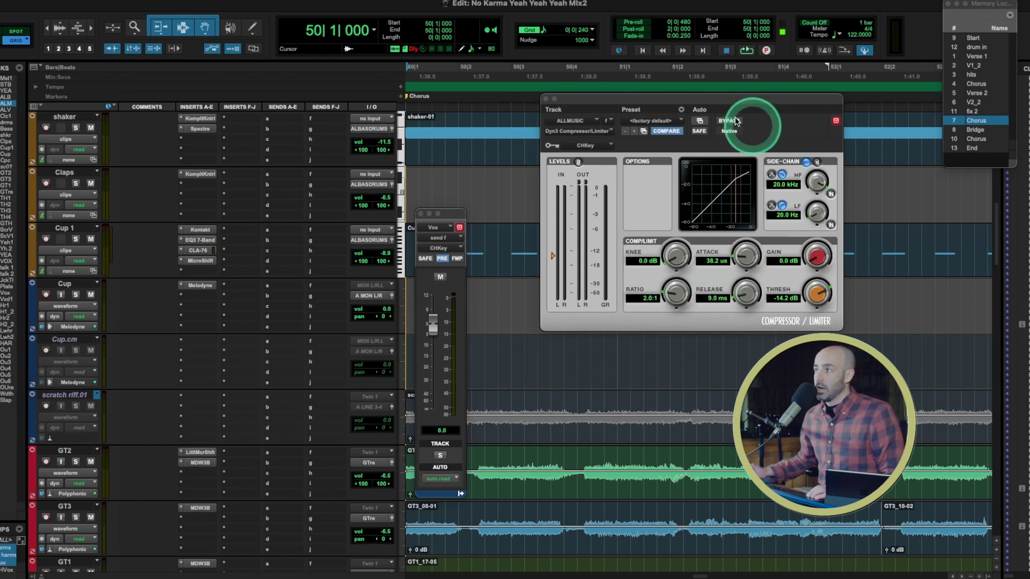
scroll(471, 154, "left", 10)
scroll(474, 155, "left", 10)
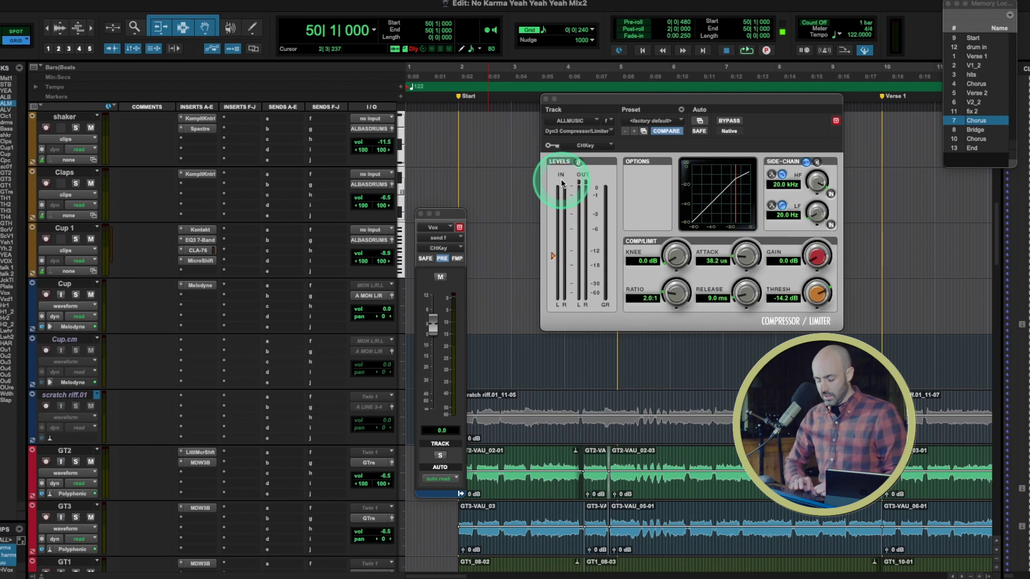
key("super+space")
type("6000/122")
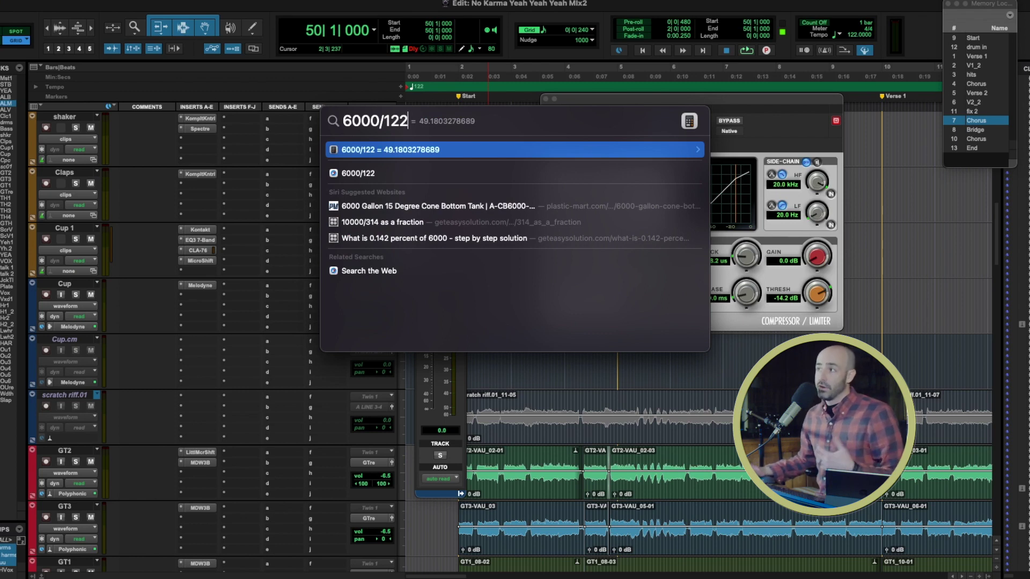
type("/2")
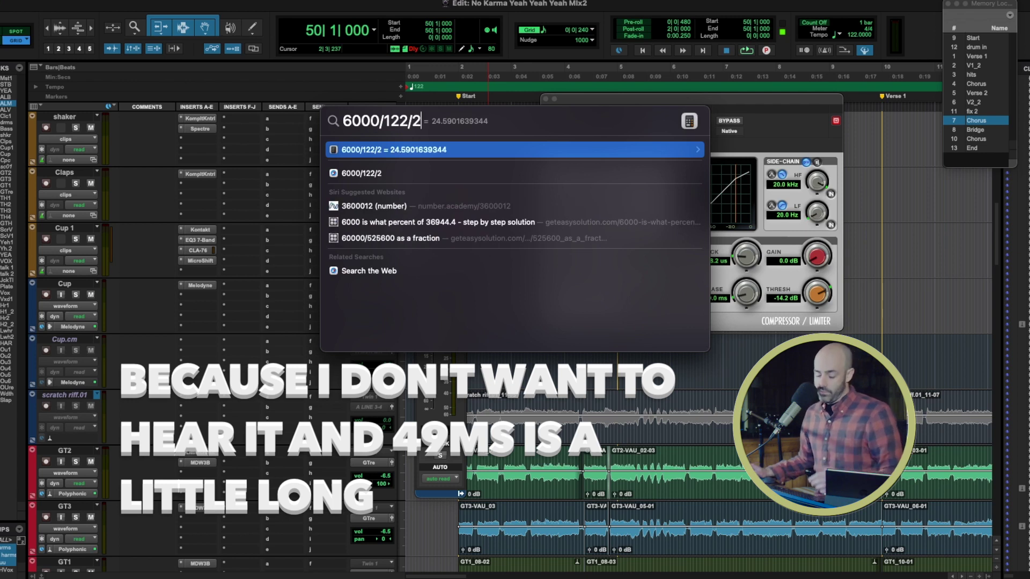
key("Escape")
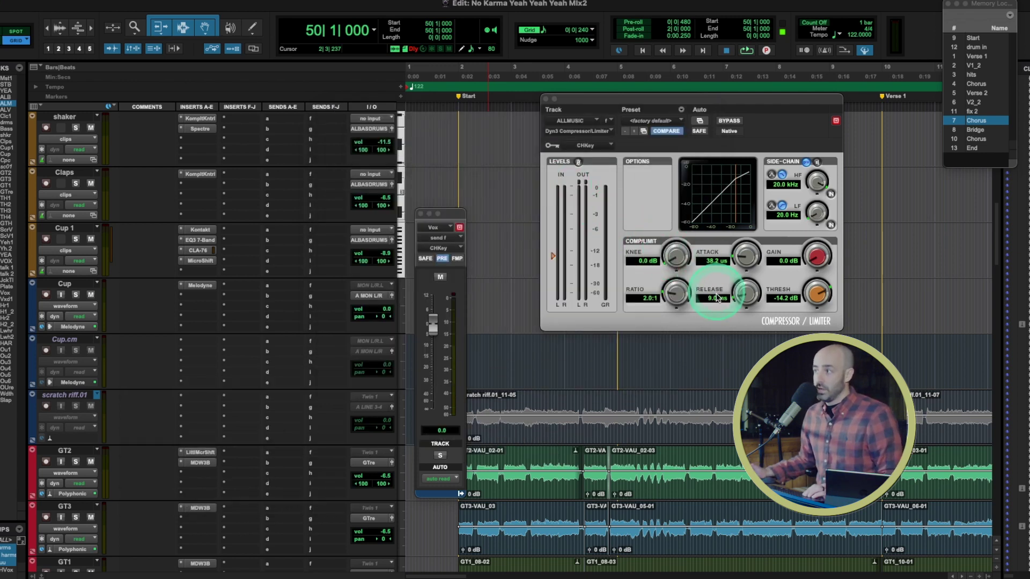
- Enter a 24 ms compressor release and switch back to the Mix window
left_click(712, 300)
type("24")
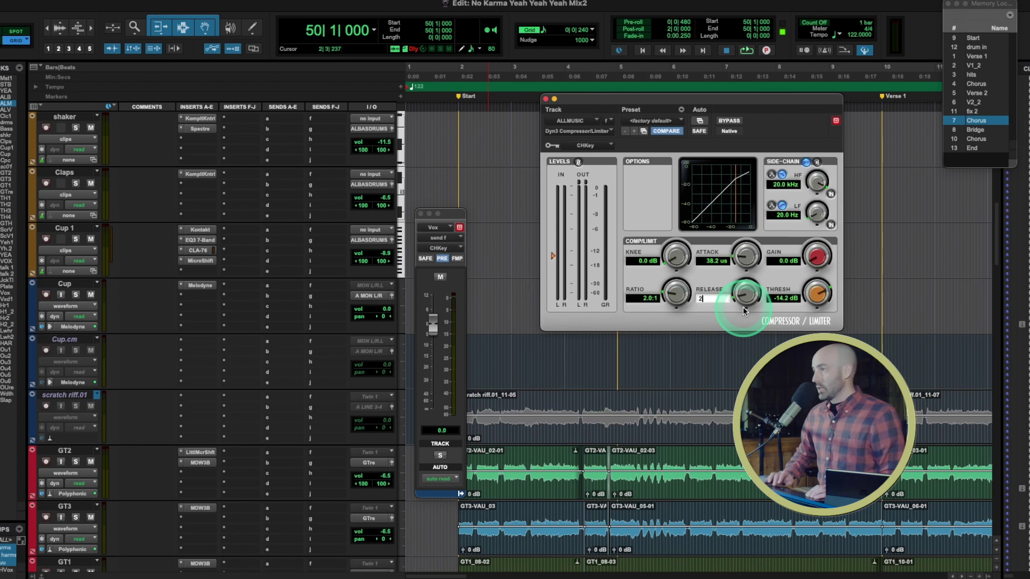
left_click(743, 306)
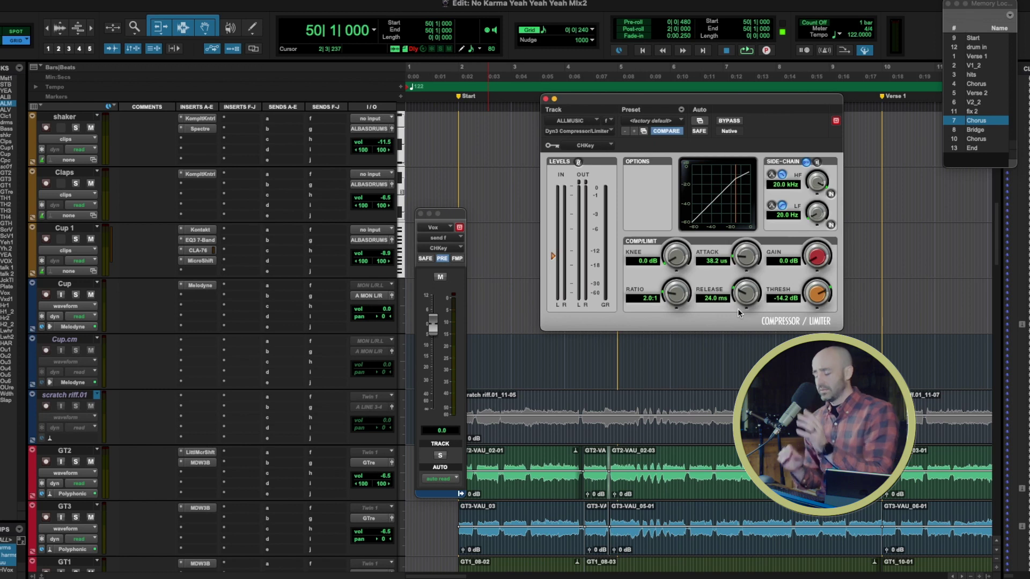
left_click(738, 308)
key("super+equal")
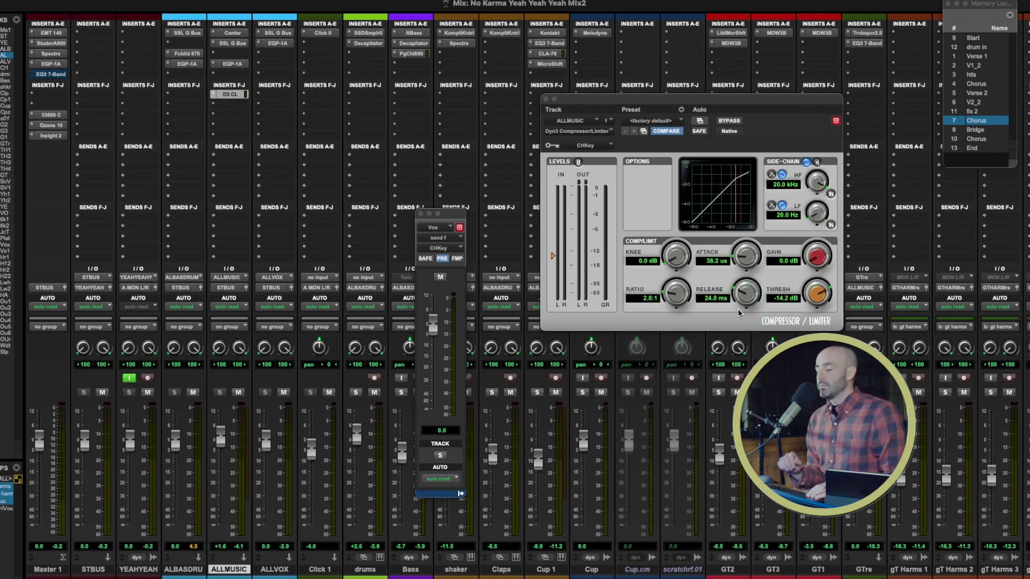
- During playback, slow the attack to 188.8 us and raise the threshold to -12.9 dB
left_click(736, 307)
key("space")
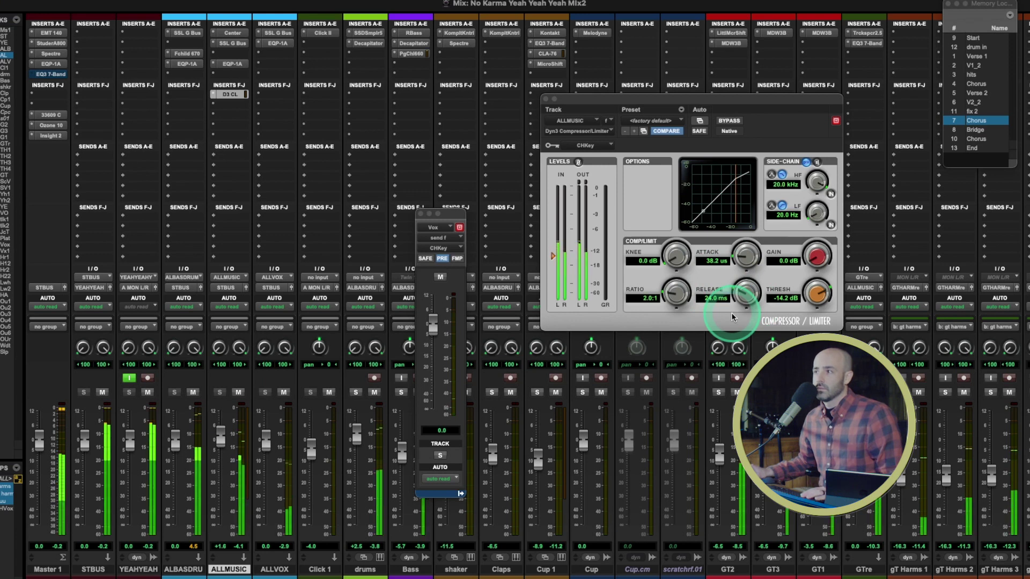
left_click(821, 293)
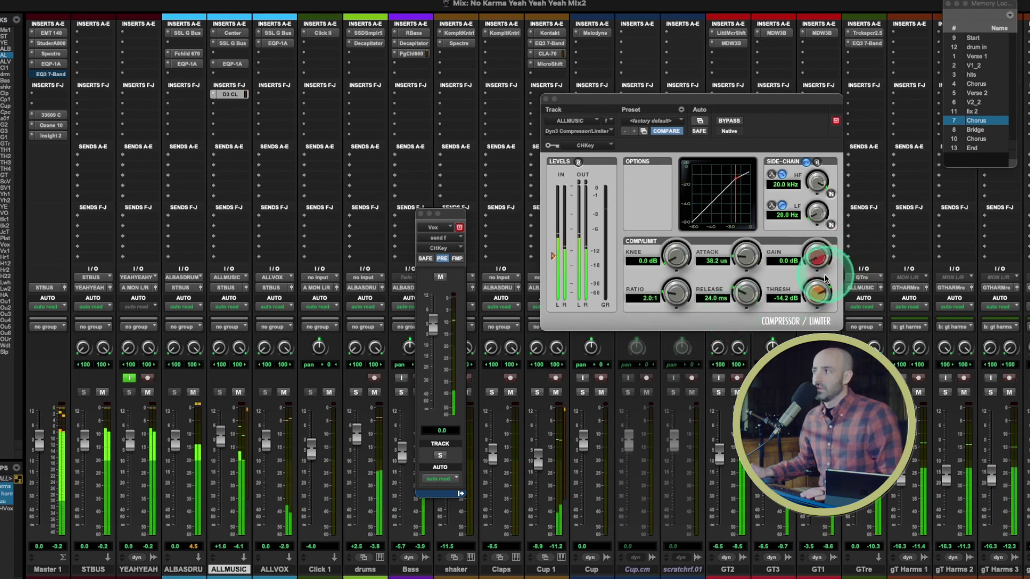
left_click_drag(819, 295, 820, 291)
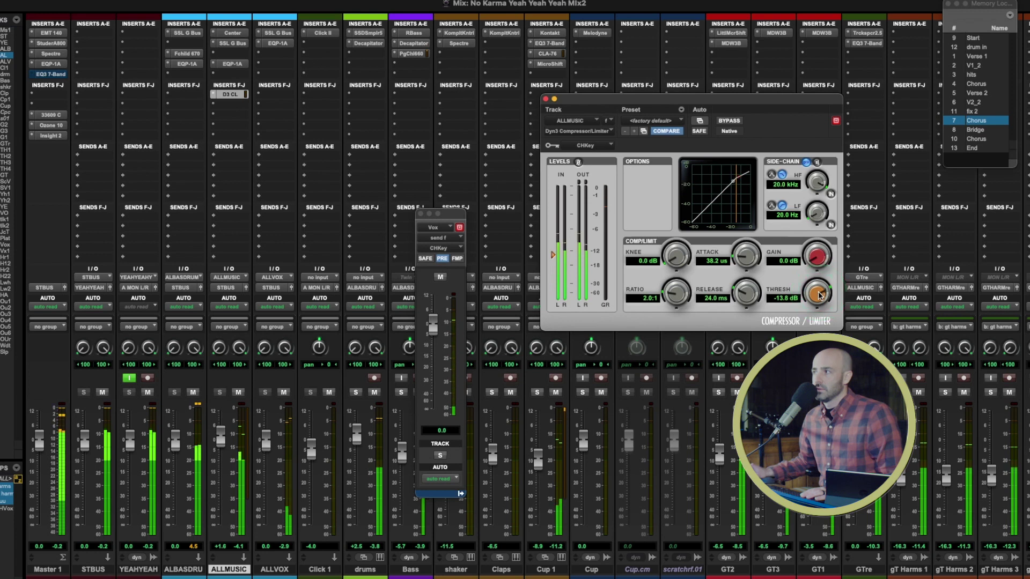
mouse_move(748, 258)
left_mouse_down()
mouse_move(753, 248)
mouse_move(766, 260)
mouse_move(745, 260)
mouse_move(751, 268)
left_mouse_up()
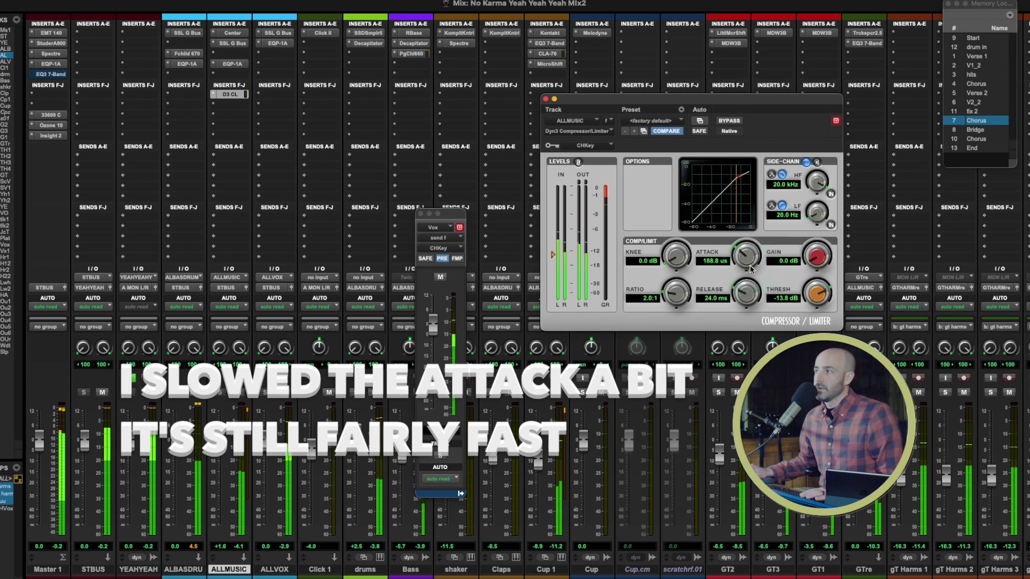
left_click(819, 295)
left_click_drag(818, 293, 820, 290)
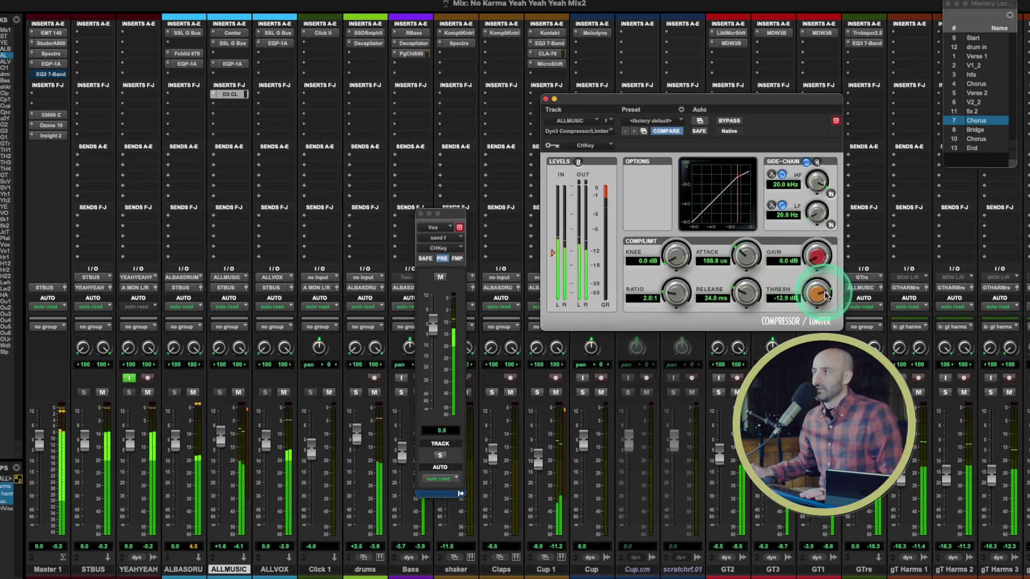